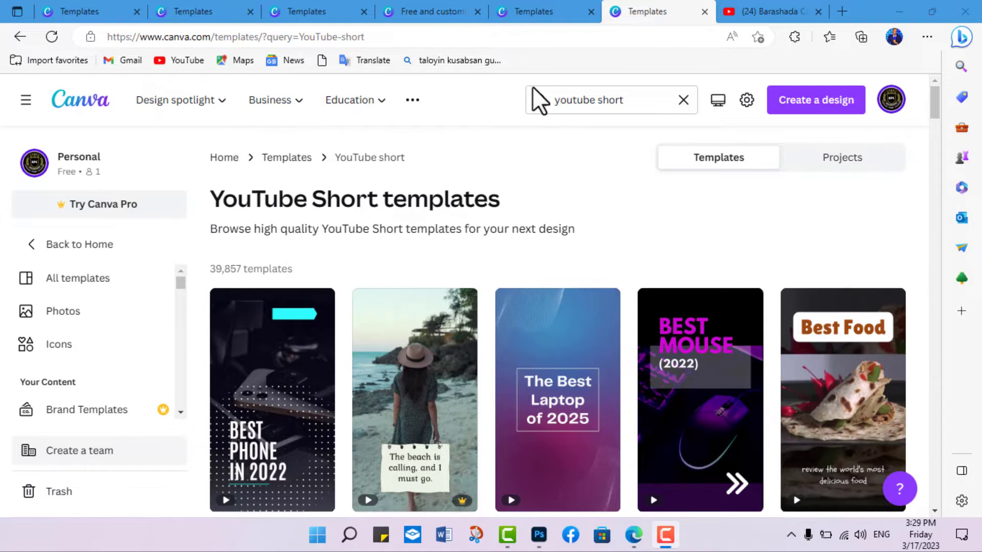
Scroll the YouTube Short template results and open the PC TIPS & TRICK tech template preview
{"action": "left_click", "coordinate": [205, 37]}
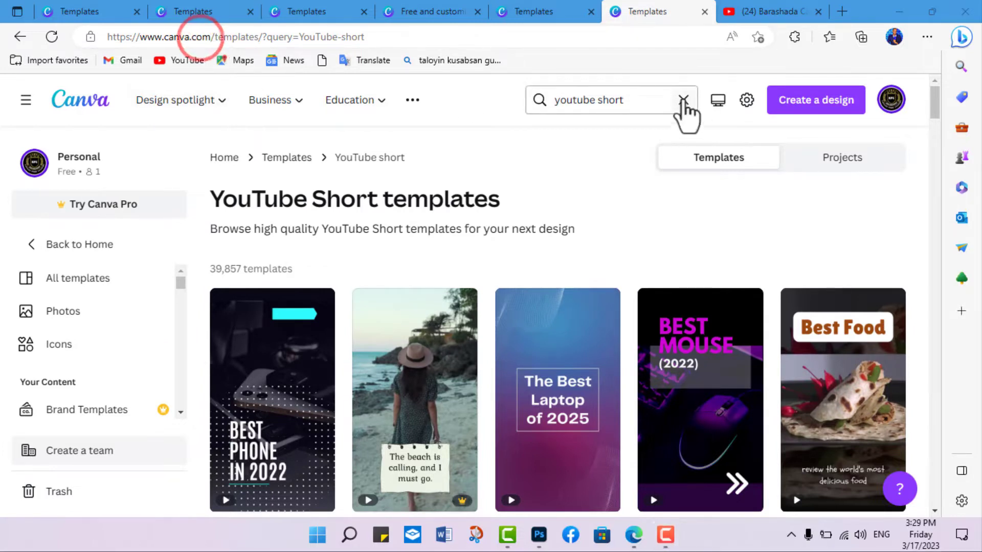
{"action": "left_click", "coordinate": [623, 99]}
{"action": "left_click_drag", "start_coordinate": [536, 106], "coordinate": [481, 106]}
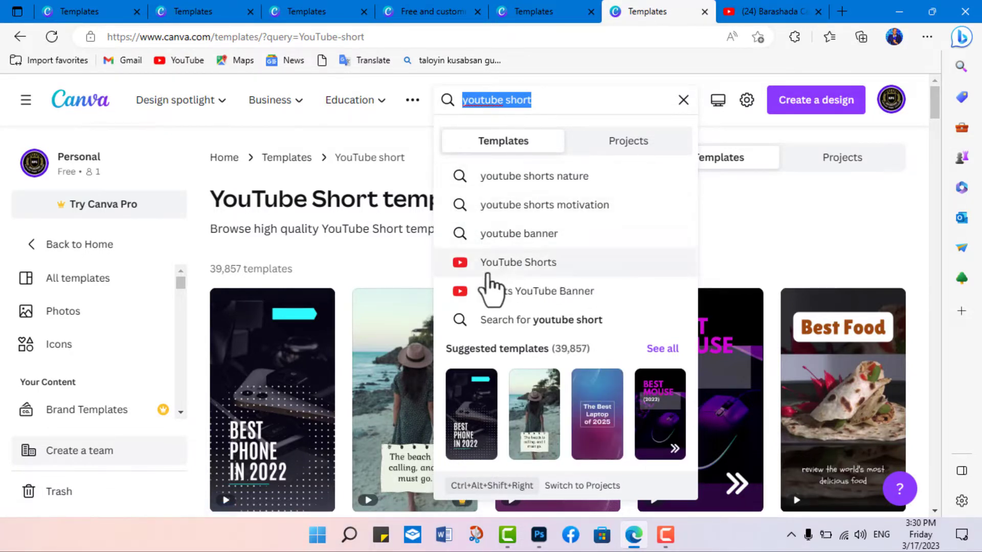
{"action": "left_click", "coordinate": [737, 230]}
{"action": "left_click_drag", "start_coordinate": [931, 91], "coordinate": [934, 147]}
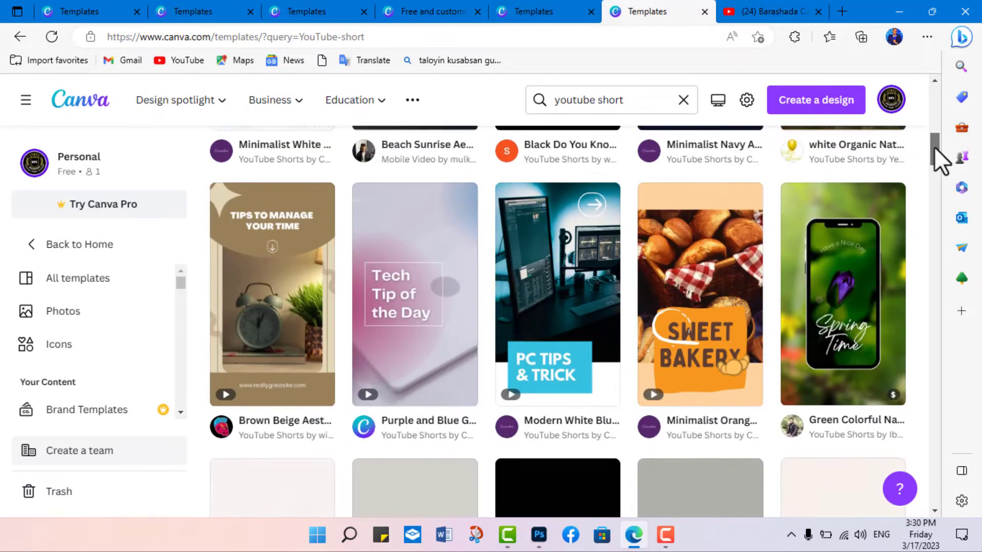
{"action": "left_click", "coordinate": [576, 304]}
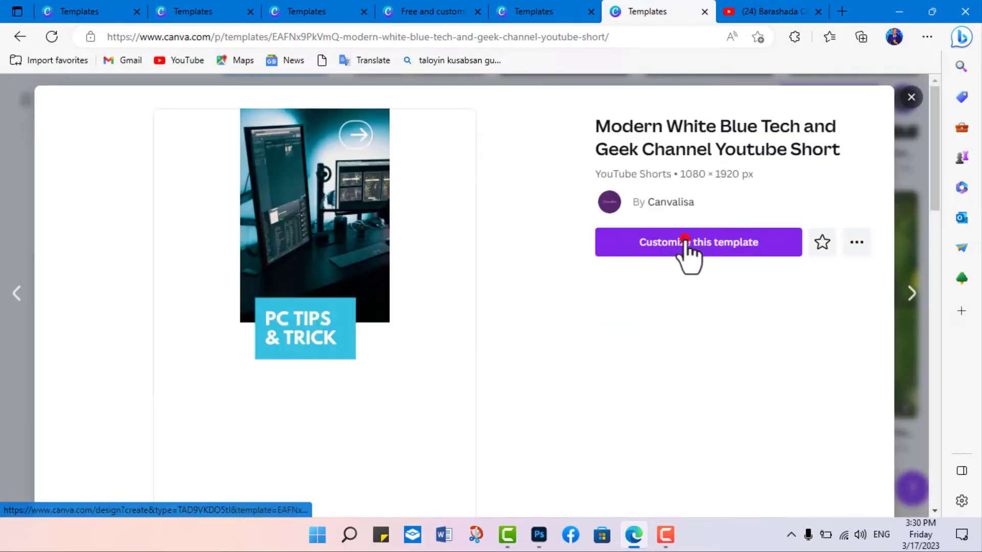
Customize the PC TIPS & TRICK template, play its 18-second video, then rewind to the start
{"action": "left_click", "coordinate": [686, 240]}
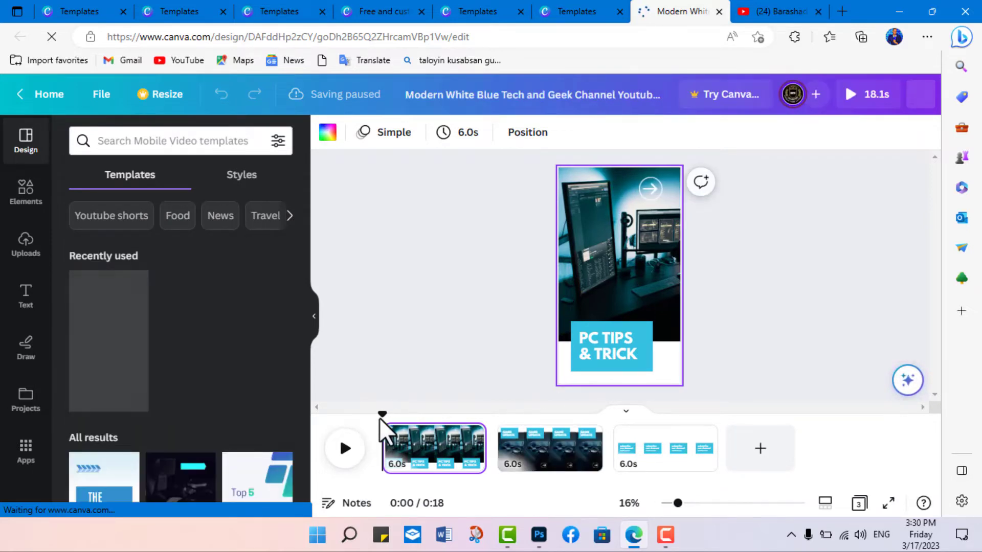
{"action": "left_click_drag", "start_coordinate": [382, 414], "coordinate": [561, 432]}
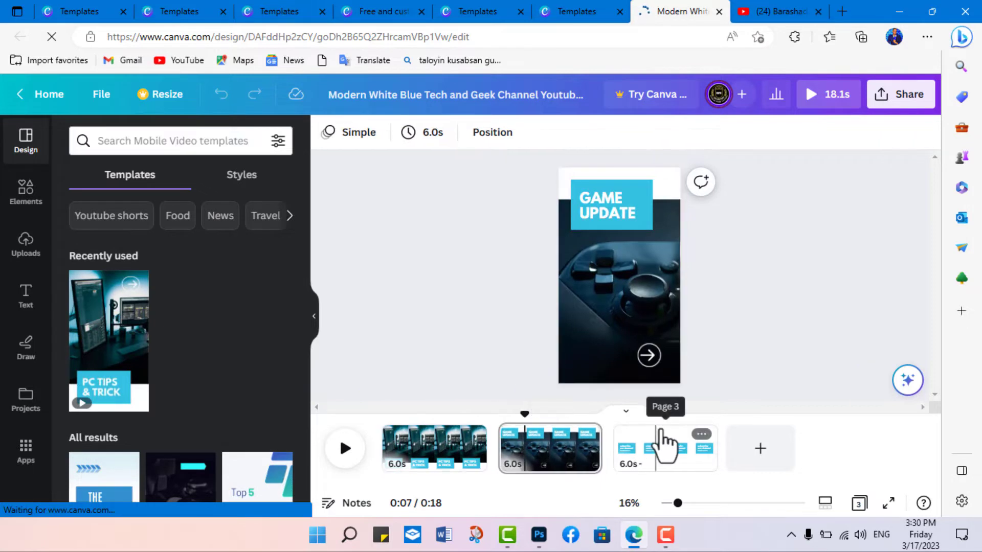
{"action": "left_click", "coordinate": [367, 446]}
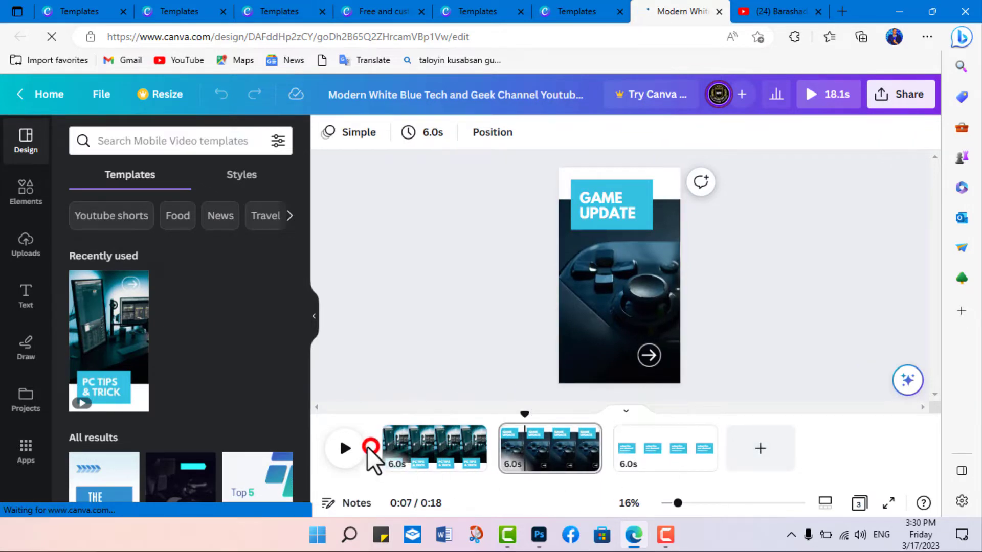
{"action": "left_click", "coordinate": [332, 449]}
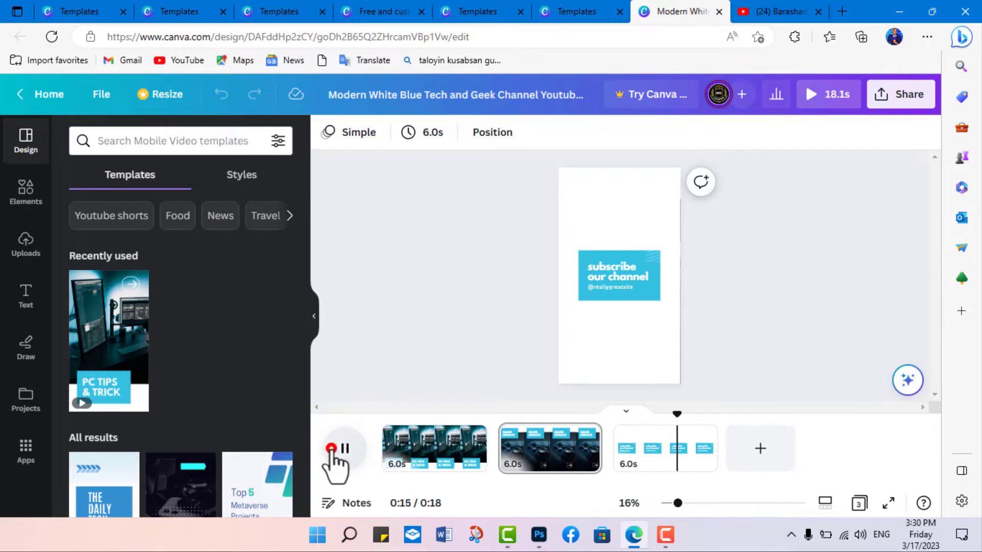
{"action": "left_click", "coordinate": [332, 448]}
{"action": "left_click_drag", "start_coordinate": [675, 414], "coordinate": [371, 438]}
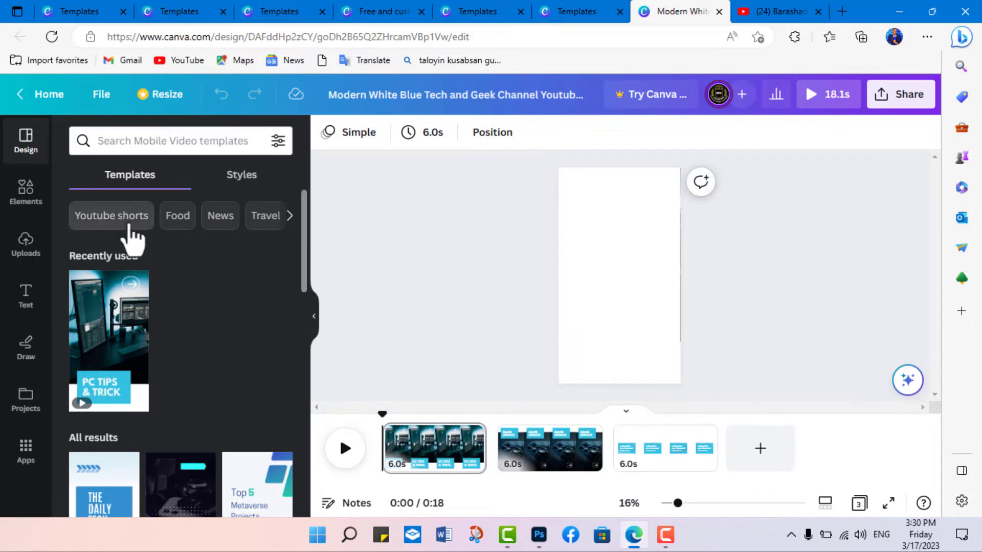
Apply the FAUGET PRO MAX PHONE page from the Minimalist Navy Tech template to page 1 and play it
{"action": "left_click", "coordinate": [135, 220]}
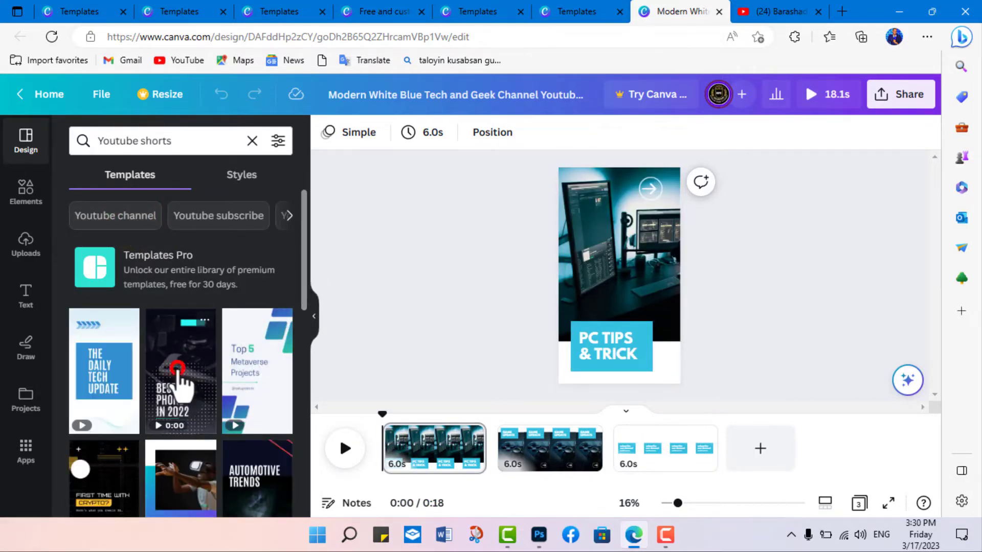
{"action": "left_click", "coordinate": [180, 385]}
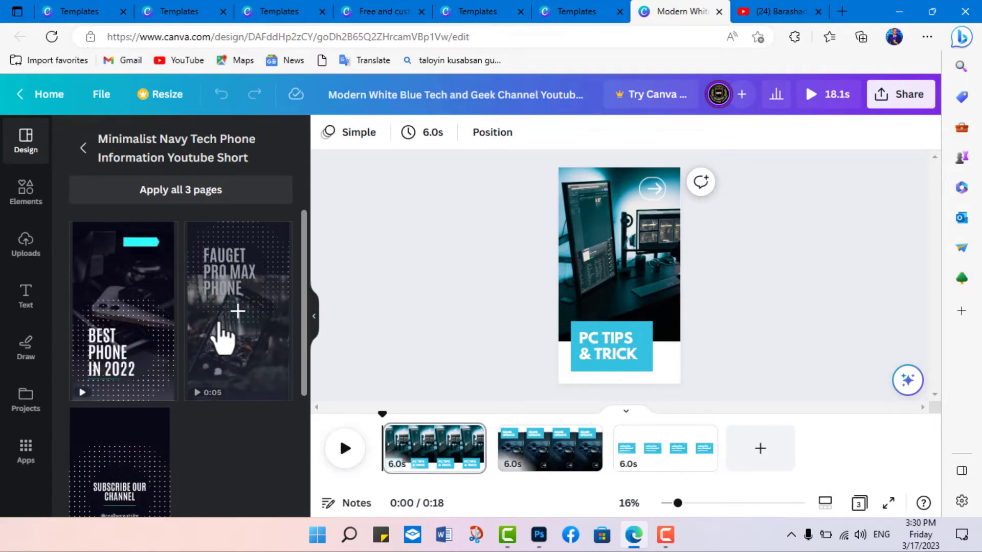
{"action": "left_click", "coordinate": [219, 320]}
{"action": "mouse_move", "coordinate": [550, 448]}
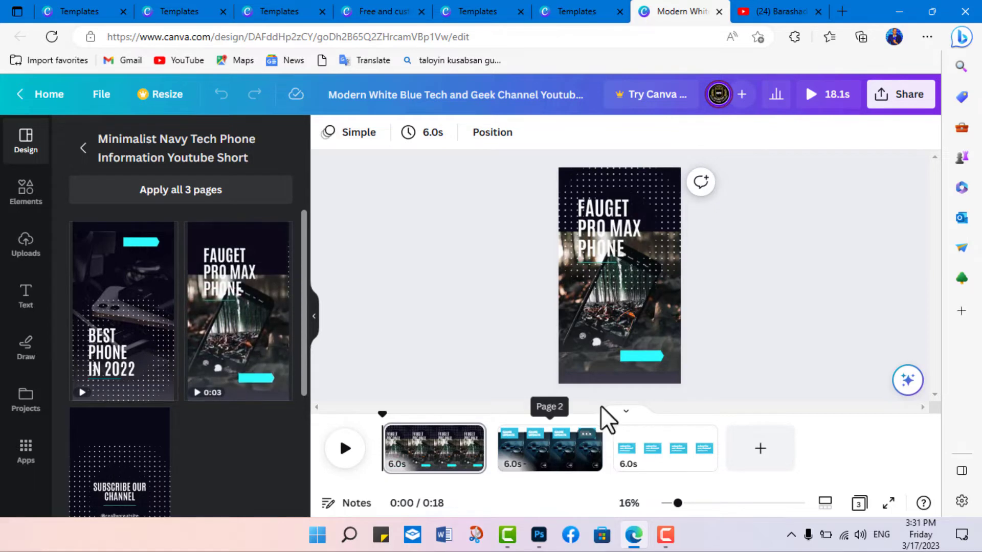
{"action": "left_click", "coordinate": [346, 450]}
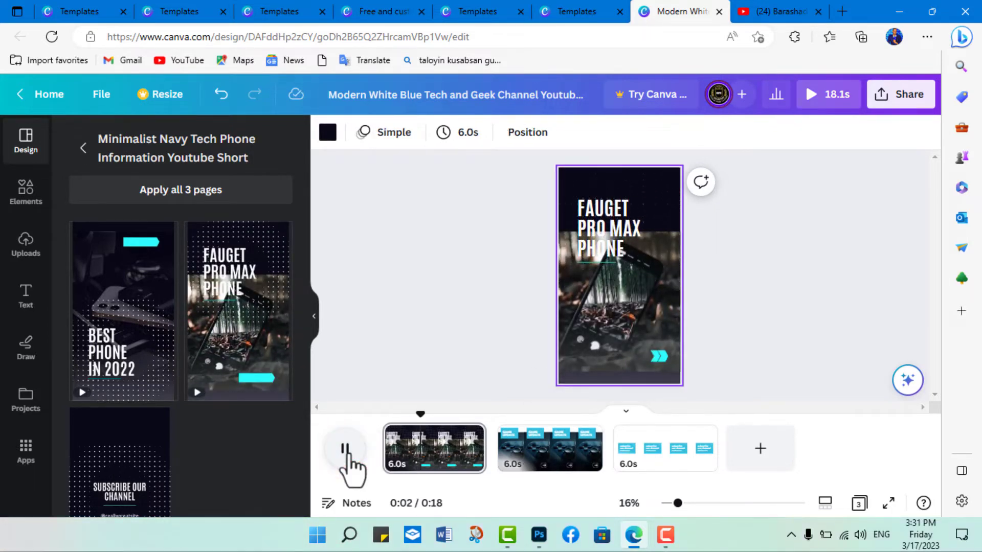
Browse YouTube subscribe templates and apply the neon gaming 'New Games to Watch Out For' page
{"action": "left_click", "coordinate": [85, 148]}
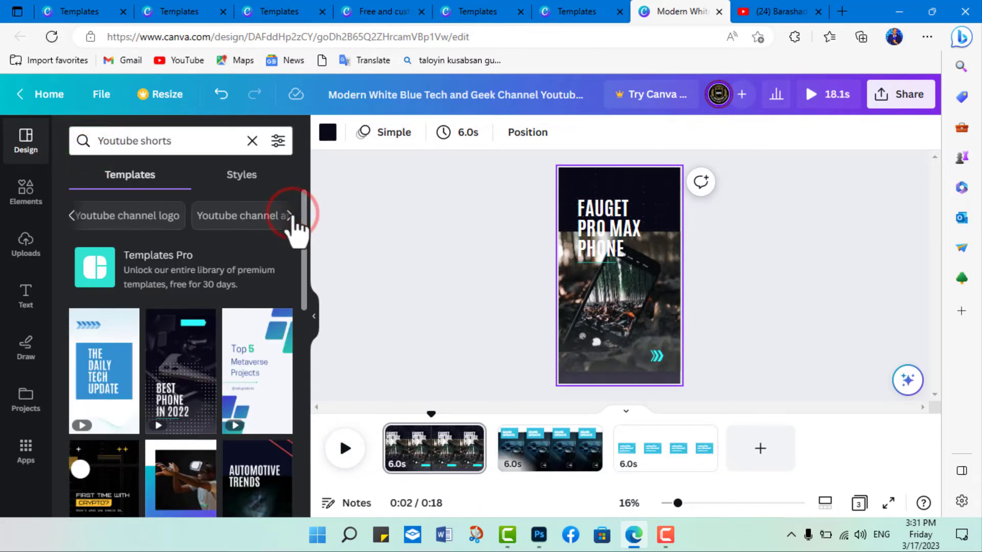
{"action": "left_click", "coordinate": [132, 217]}
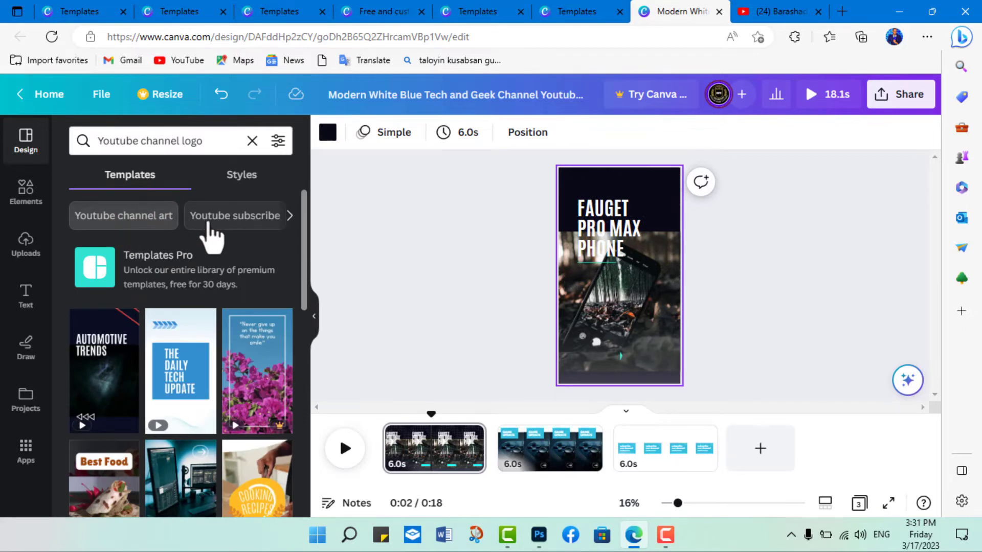
{"action": "left_click", "coordinate": [260, 220]}
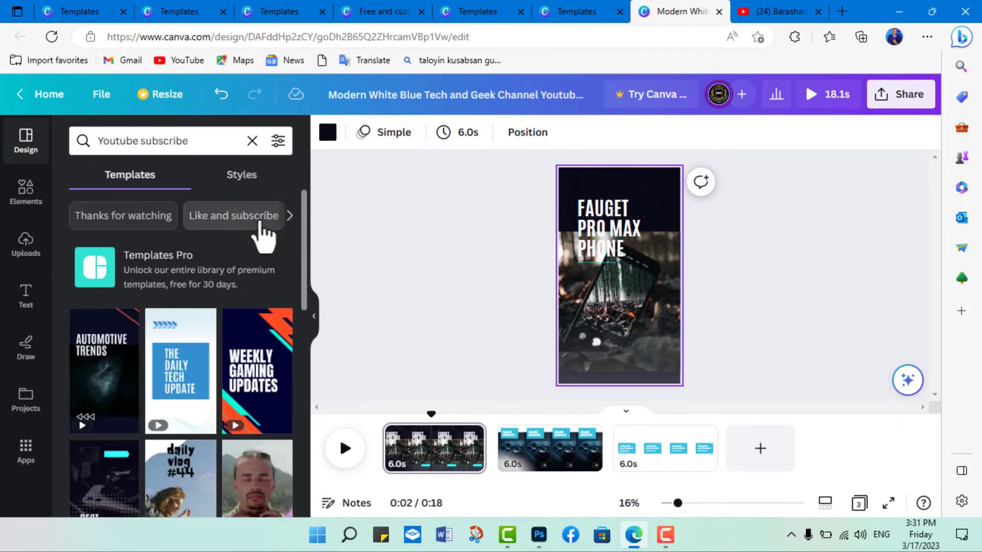
{"action": "mouse_move", "coordinate": [306, 251]}
{"action": "left_mouse_down"}
{"action": "mouse_move", "coordinate": [313, 450]}
{"action": "mouse_move", "coordinate": [314, 292]}
{"action": "left_mouse_up"}
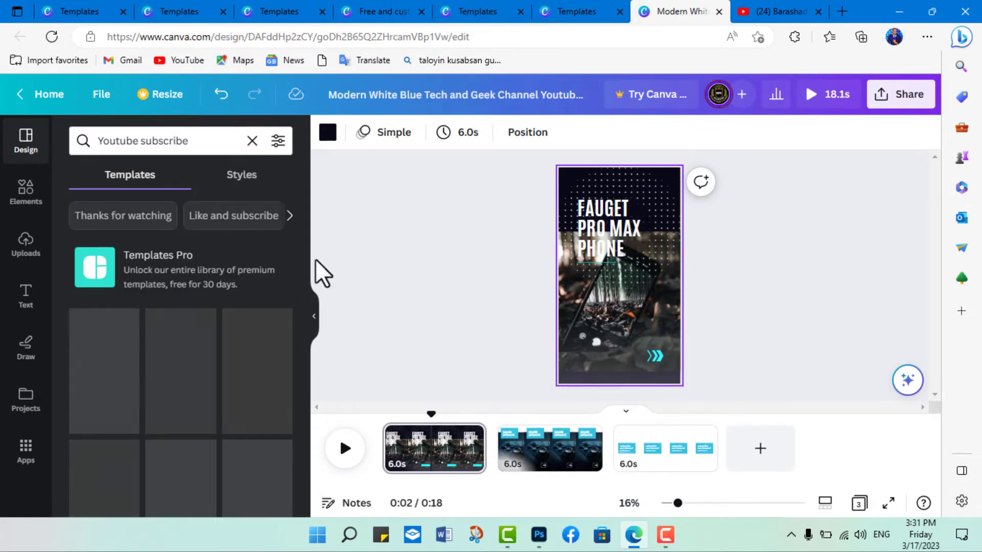
{"action": "left_click", "coordinate": [259, 404]}
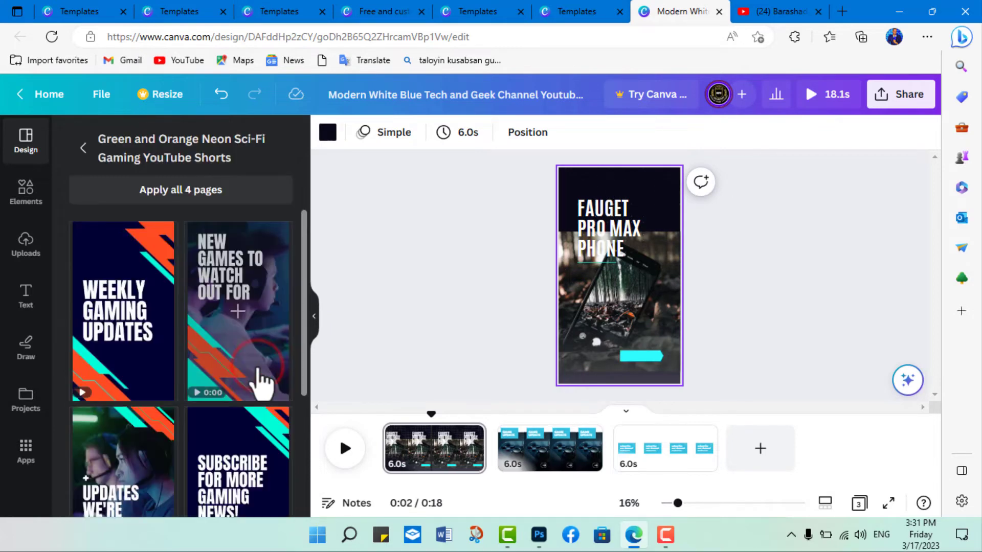
{"action": "left_click", "coordinate": [256, 371]}
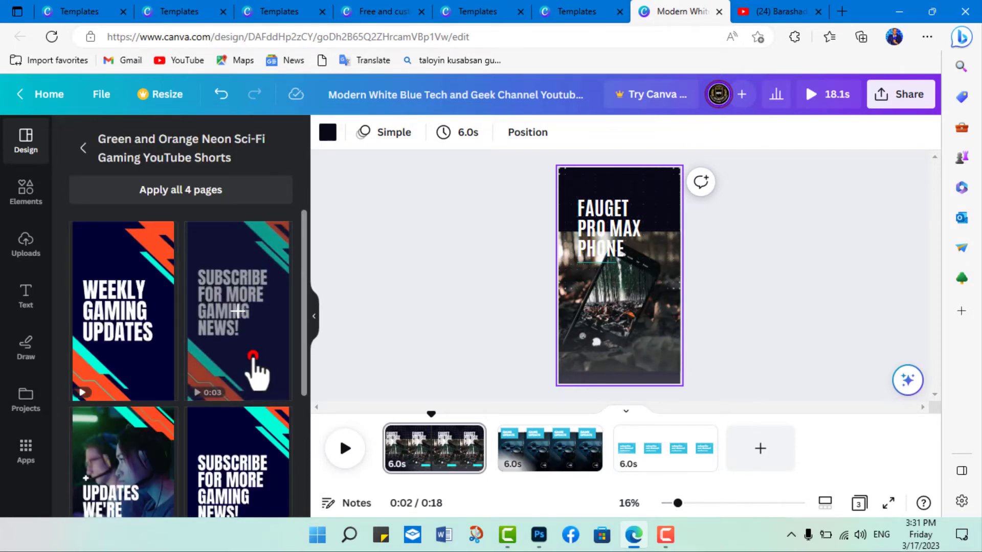
Delete the third and second pages from the timeline
{"action": "left_click_drag", "start_coordinate": [525, 460], "coordinate": [532, 463]}
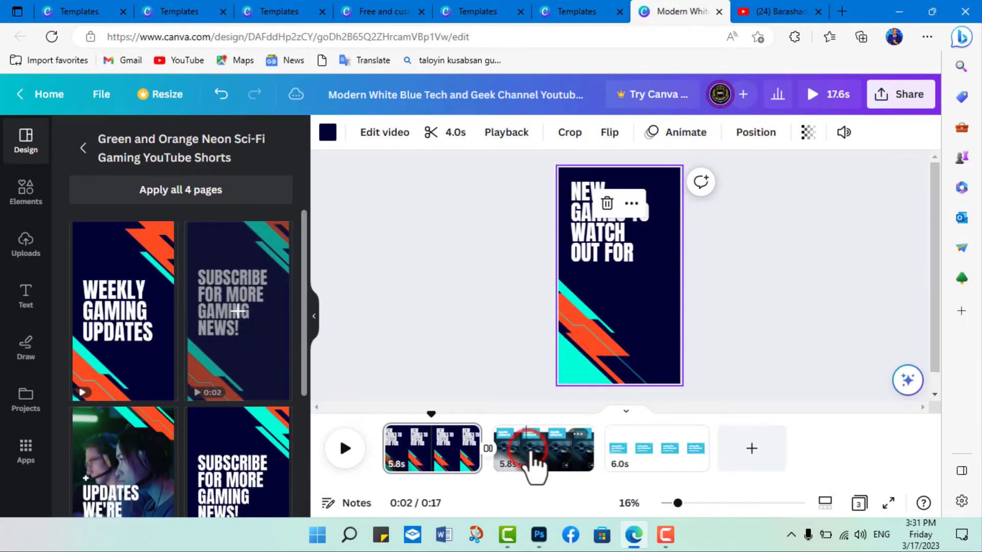
{"action": "right_click", "coordinate": [532, 462]}
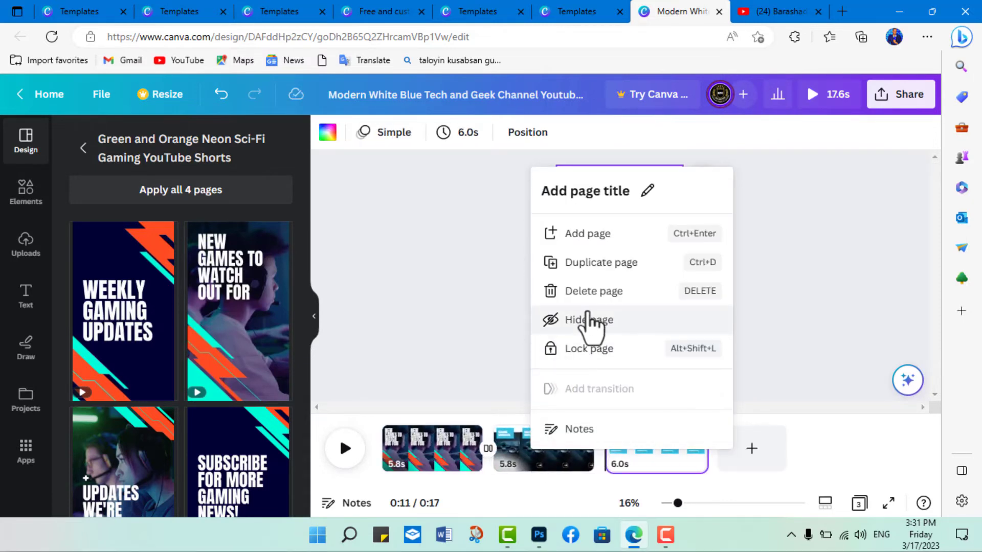
{"action": "left_click", "coordinate": [589, 295]}
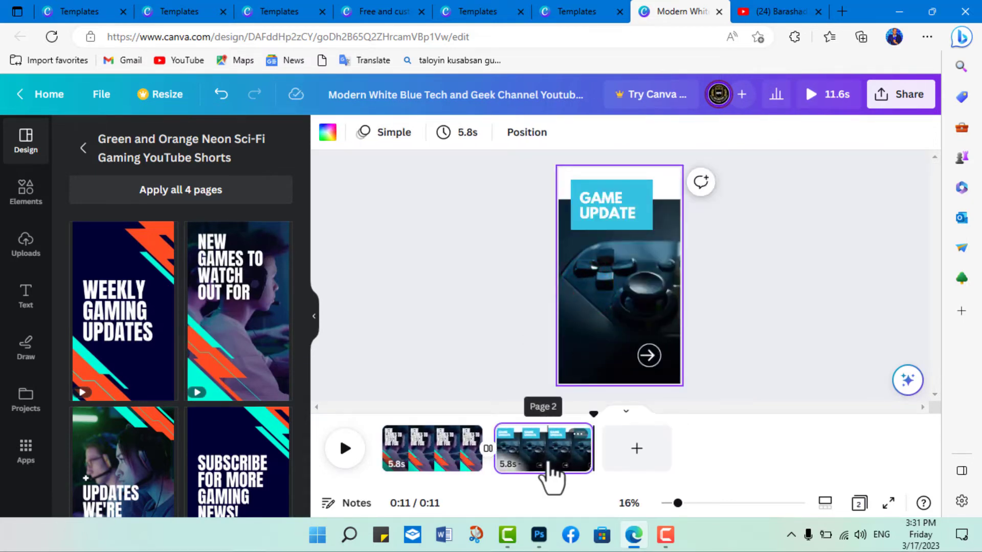
{"action": "right_click", "coordinate": [548, 464]}
{"action": "left_click", "coordinate": [626, 302]}
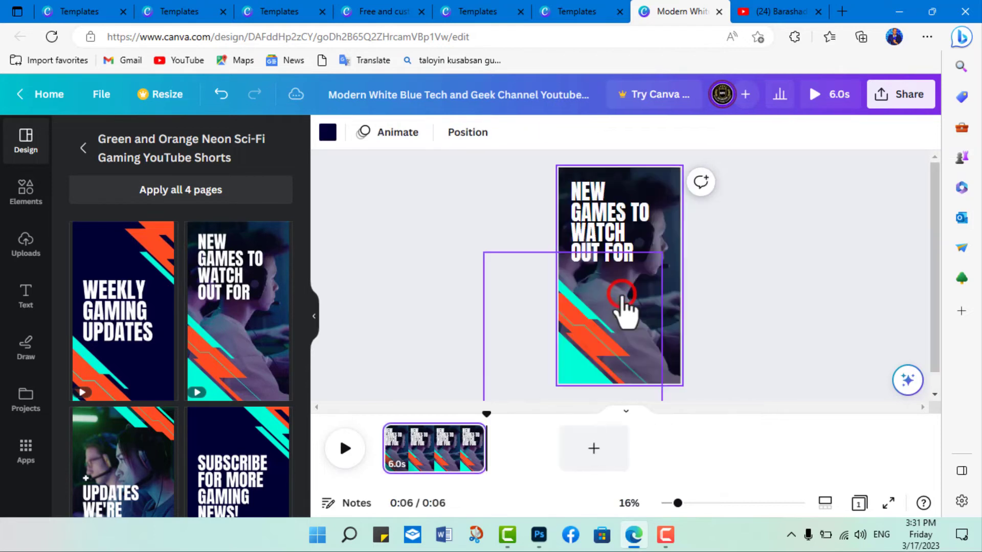
Play back the remaining 6-second 'New Games to Watch Out For' page from the start
{"action": "left_click", "coordinate": [346, 445]}
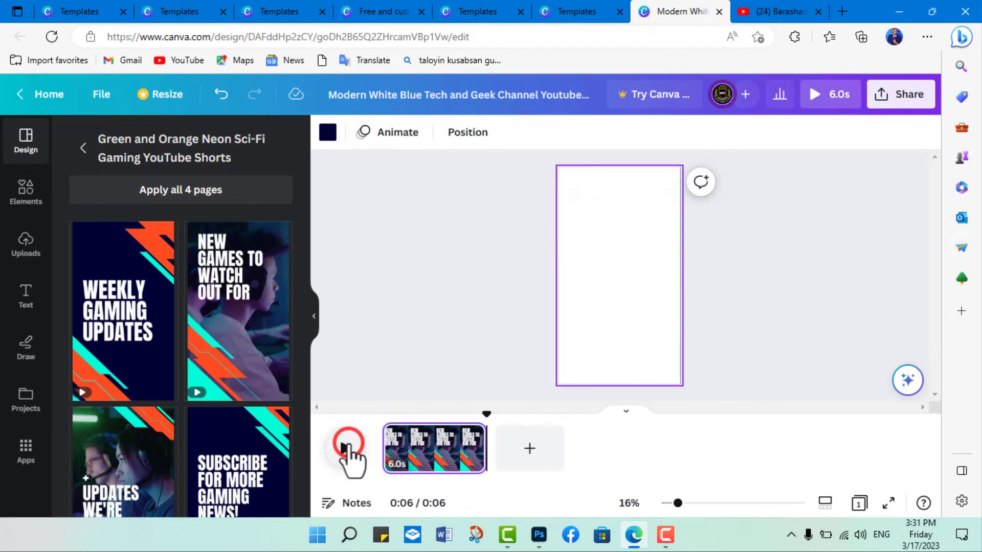
{"action": "left_click", "coordinate": [486, 412]}
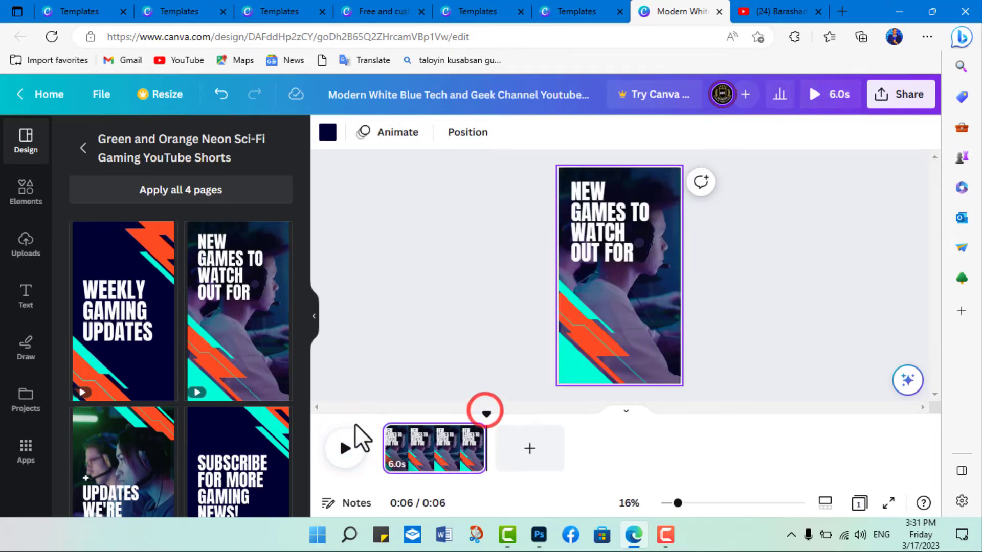
{"action": "left_click", "coordinate": [345, 447]}
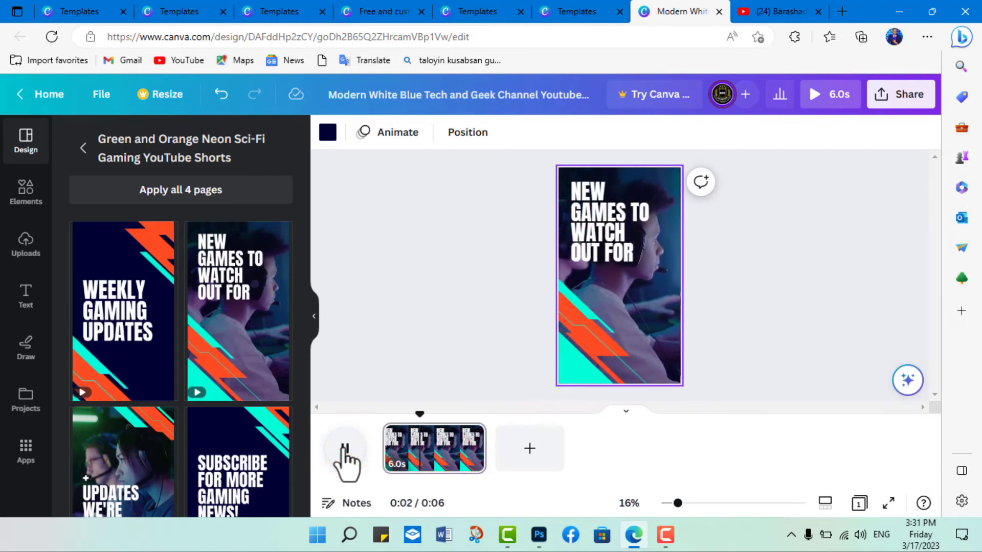
Replace the 'New Games to Watch Out For' headline with 'FREE COURSES' and rewind to 0:00
{"action": "double_click", "coordinate": [583, 225]}
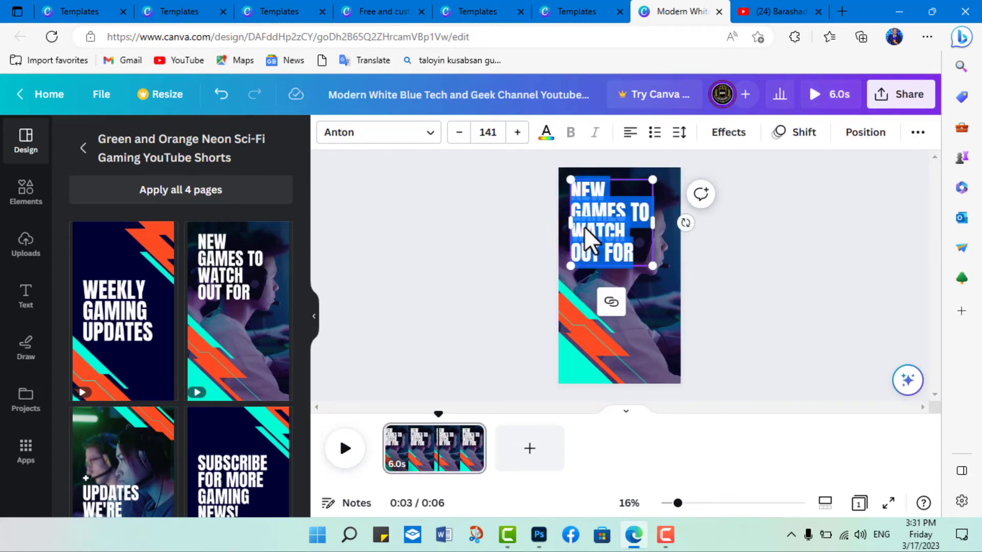
{"action": "type", "text": "FREE COU"}
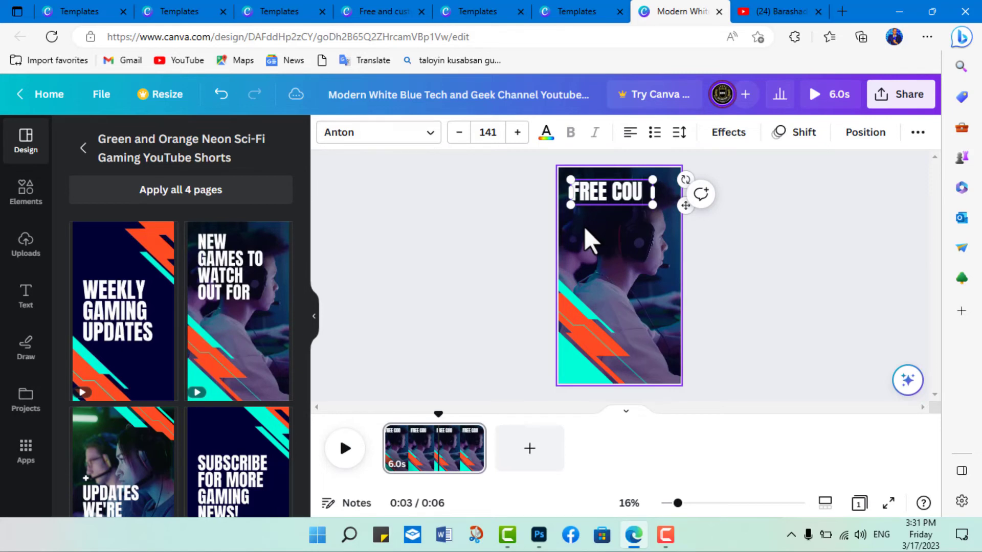
{"action": "type", "text": "RSES"}
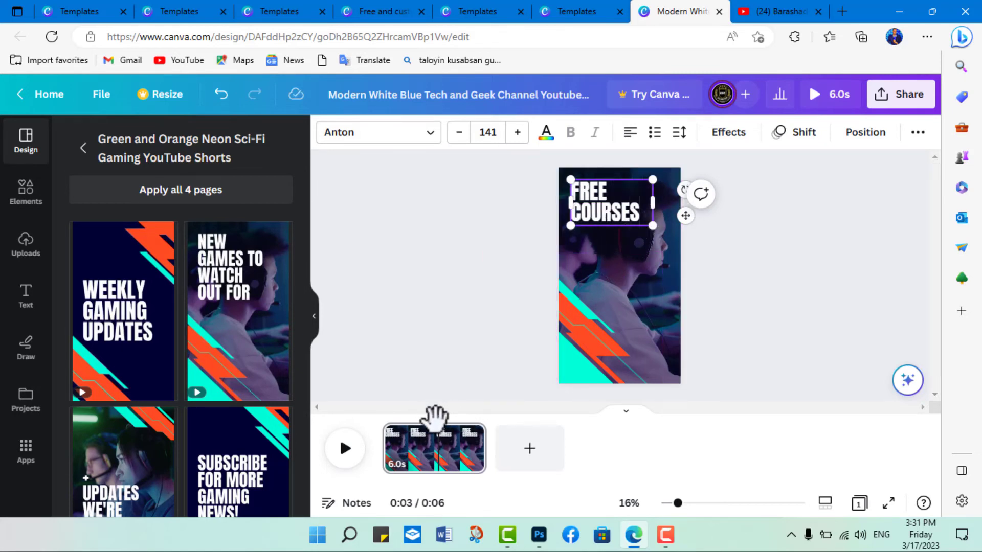
{"action": "left_click_drag", "start_coordinate": [447, 409], "coordinate": [287, 430]}
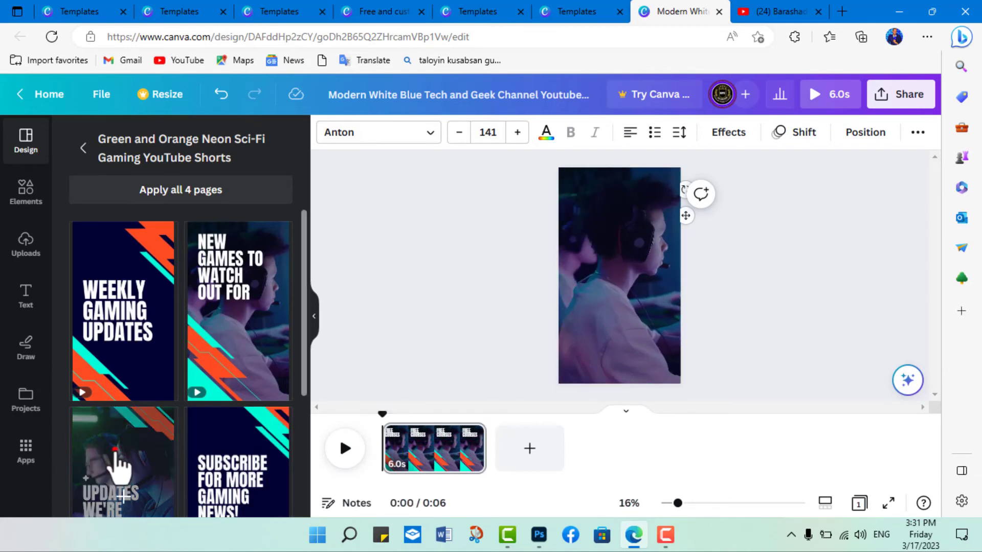
Add the 'Updates We're Excited About' design as page 2 and preview it
{"action": "left_click", "coordinate": [112, 458]}
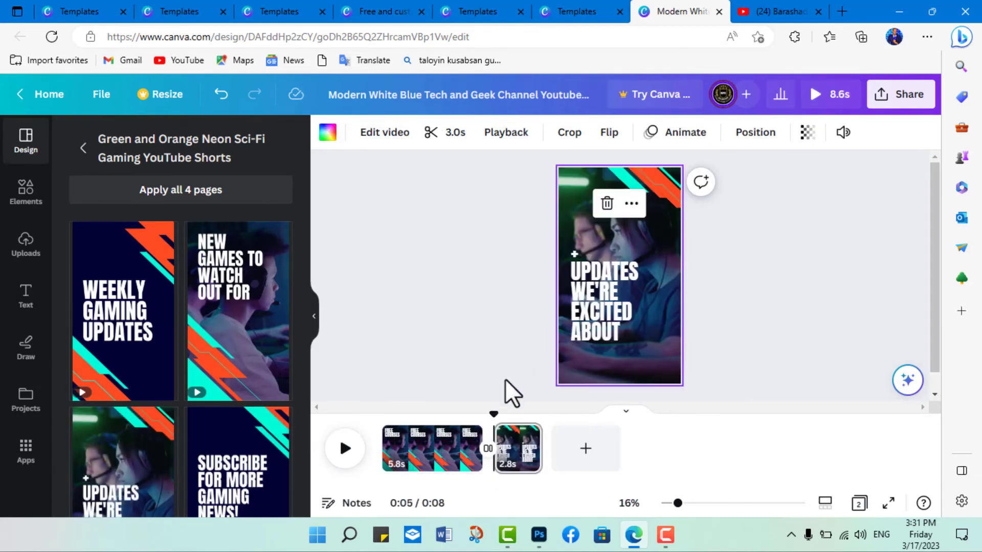
{"action": "left_click", "coordinate": [488, 413]}
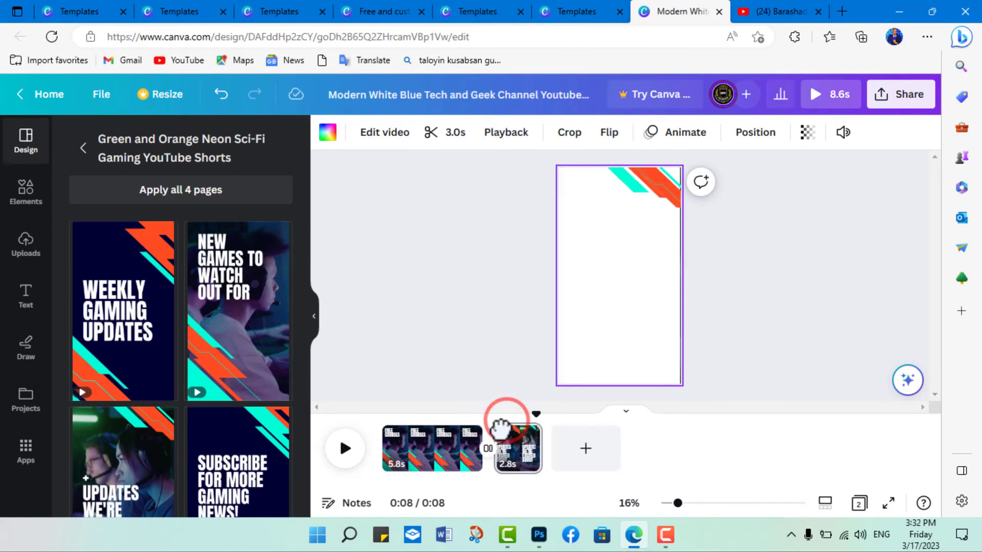
{"action": "left_click", "coordinate": [462, 430]}
Open the design's Share options, then close them
{"action": "left_click", "coordinate": [913, 97]}
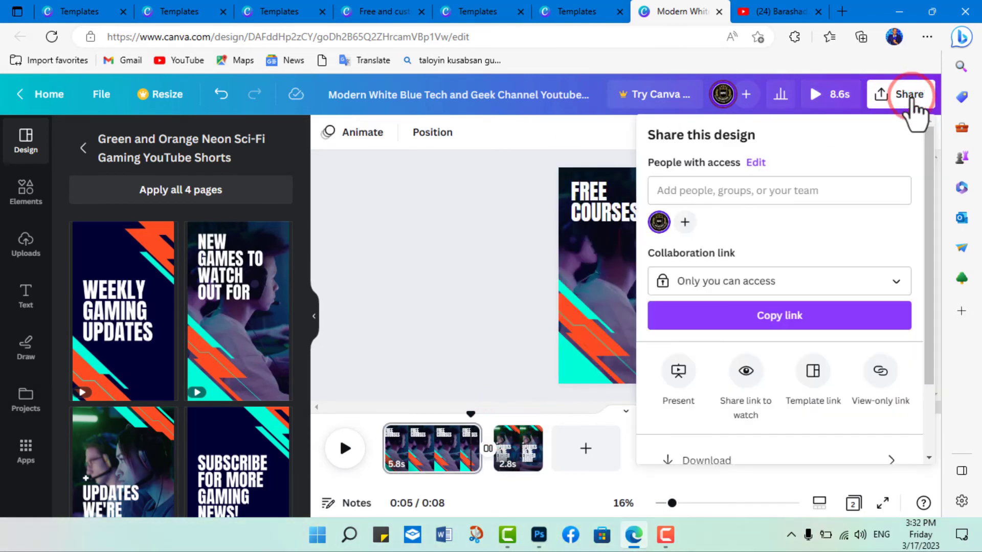
{"action": "left_click", "coordinate": [531, 311]}
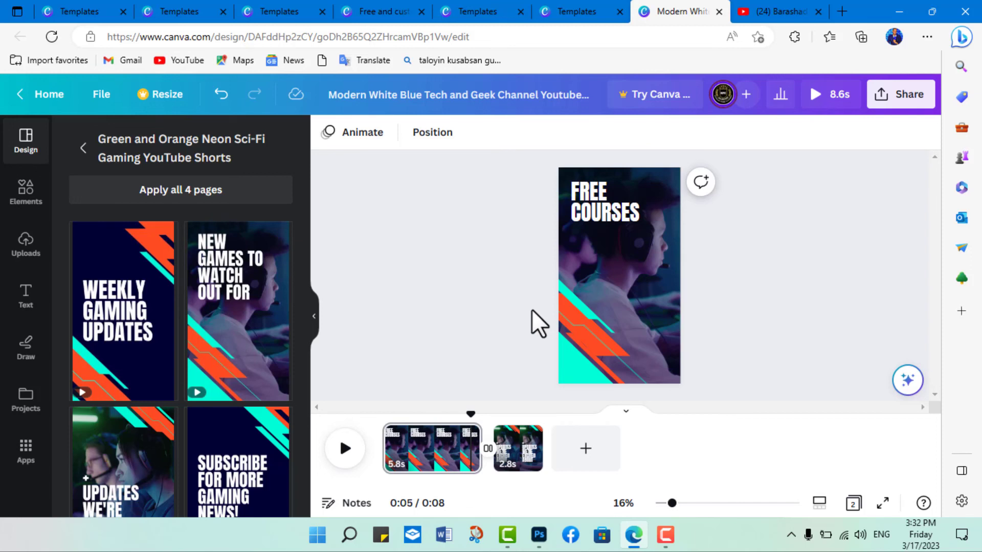
{"action": "left_click", "coordinate": [664, 535]}
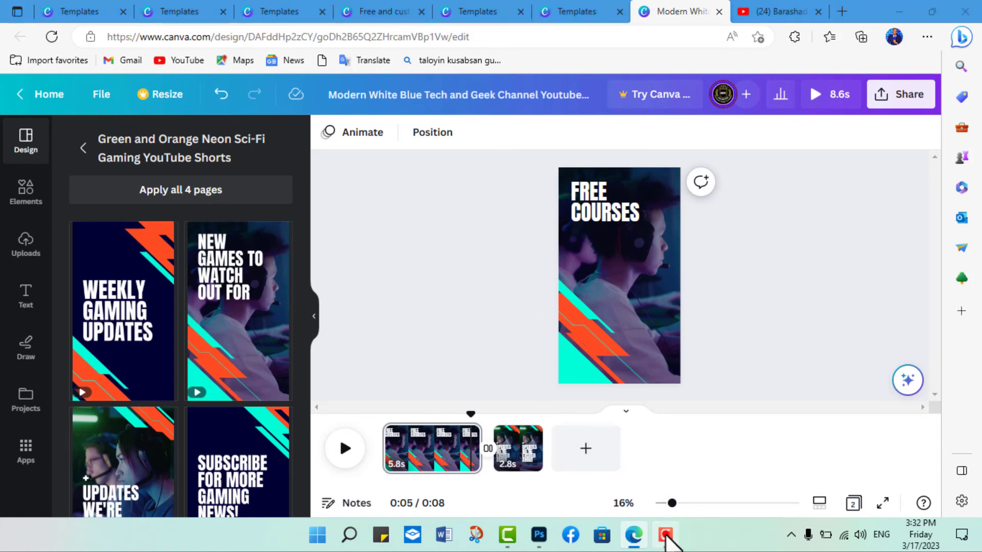